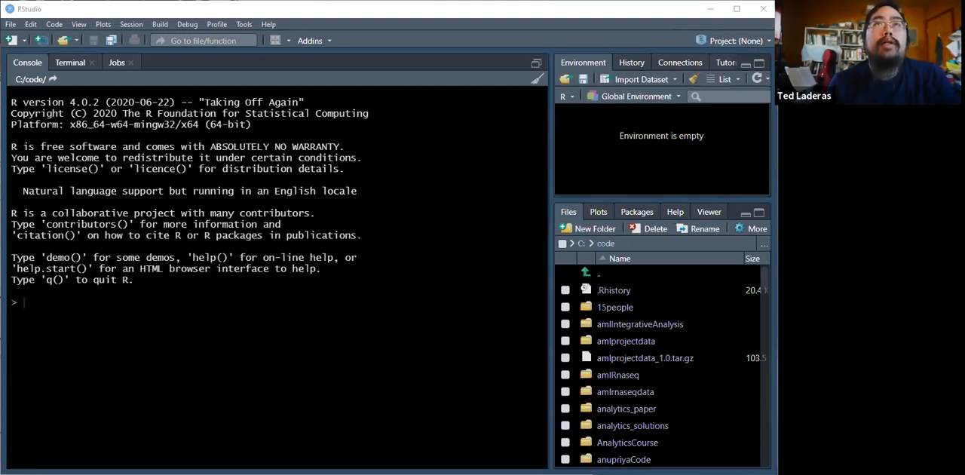
pyautogui.click(730, 40)
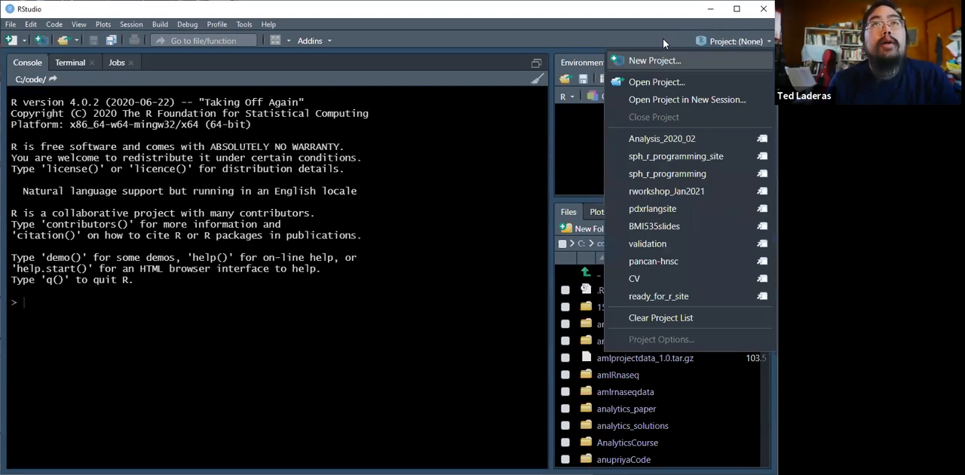
pyautogui.click(662, 39)
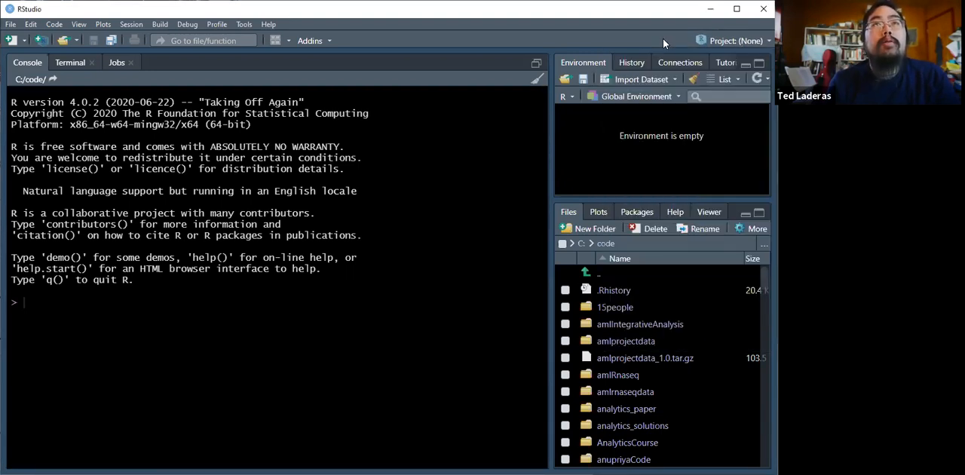
pyautogui.click(757, 41)
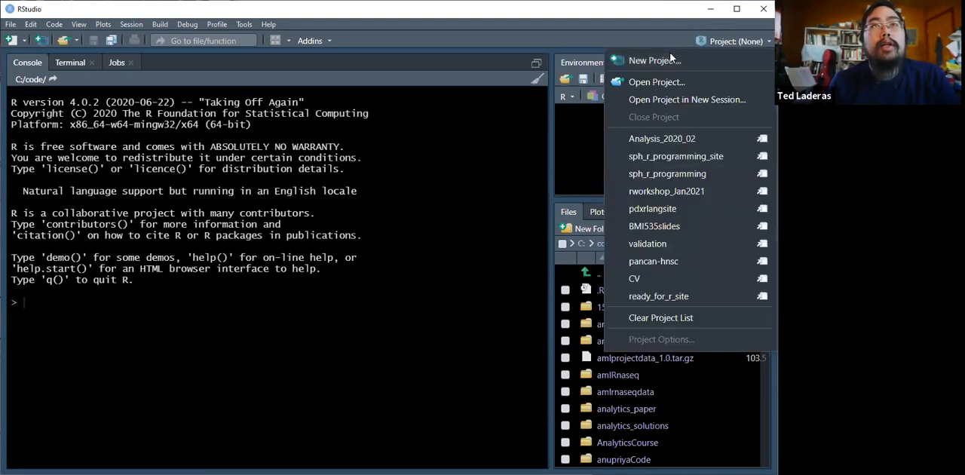
pyautogui.click(39, 40)
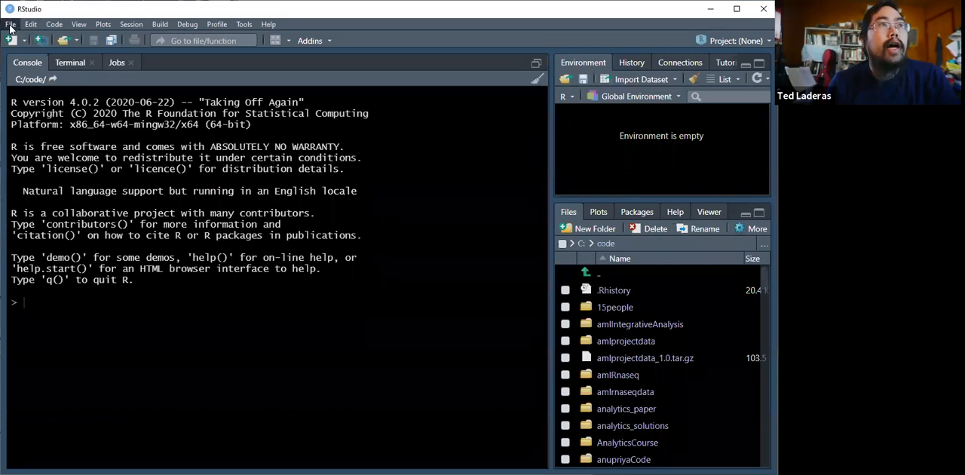
# Create a standard new R project in a new directory named new_project, as a subdirectory of C:/Code
pyautogui.click(11, 25)
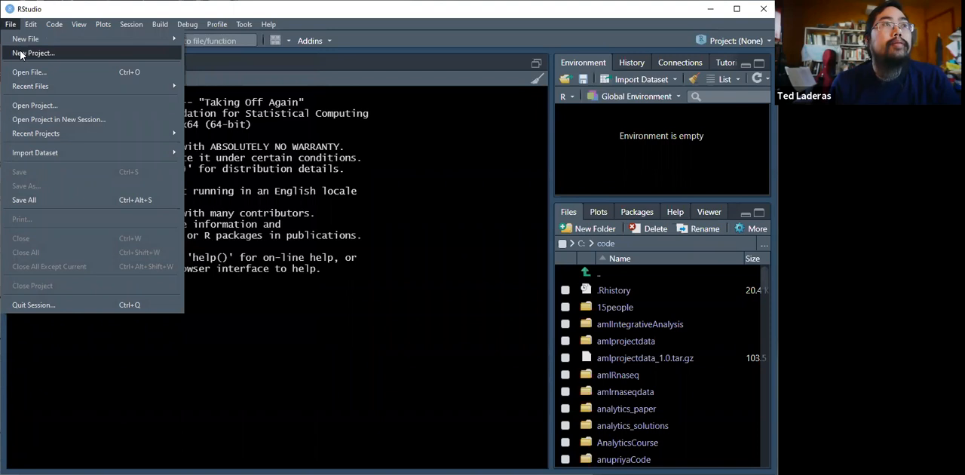
pyautogui.click(21, 54)
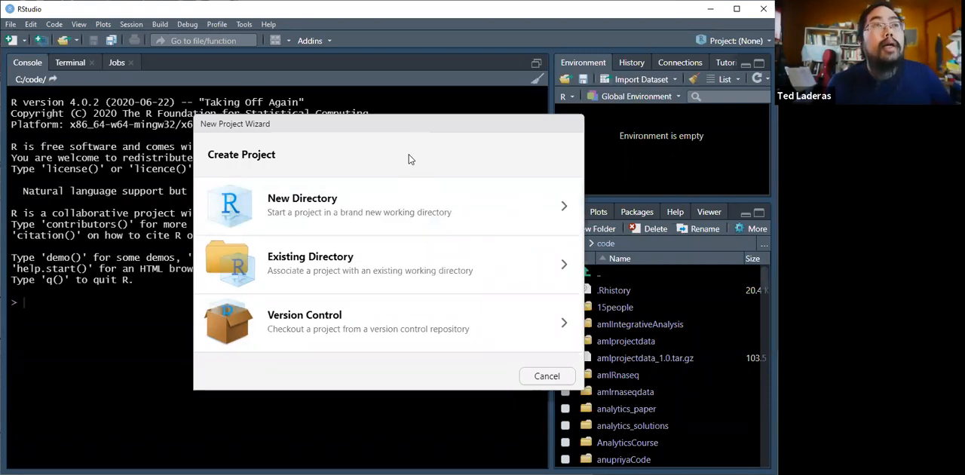
pyautogui.click(430, 217)
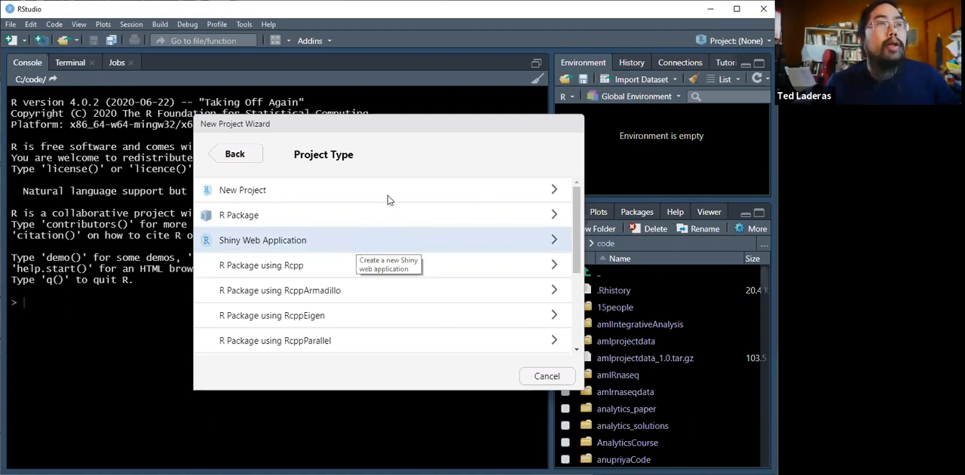
pyautogui.click(349, 192)
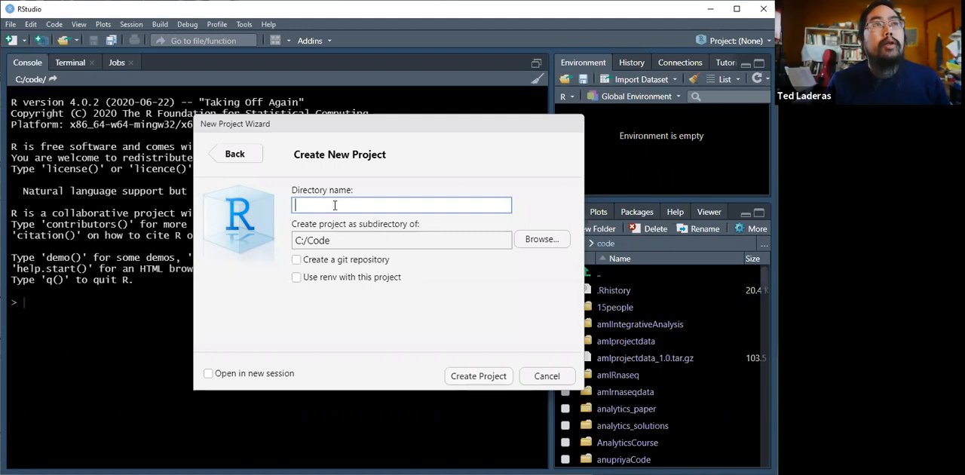
pyautogui.write('new_project')
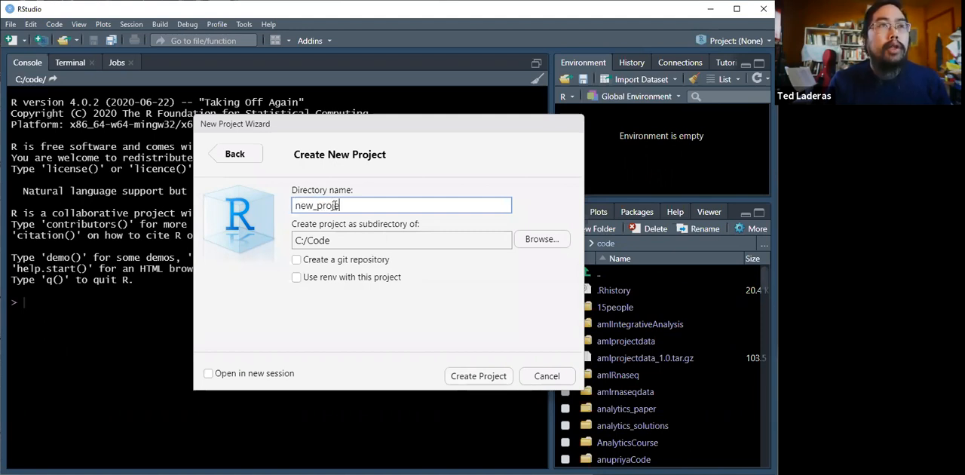
pyautogui.click(338, 246)
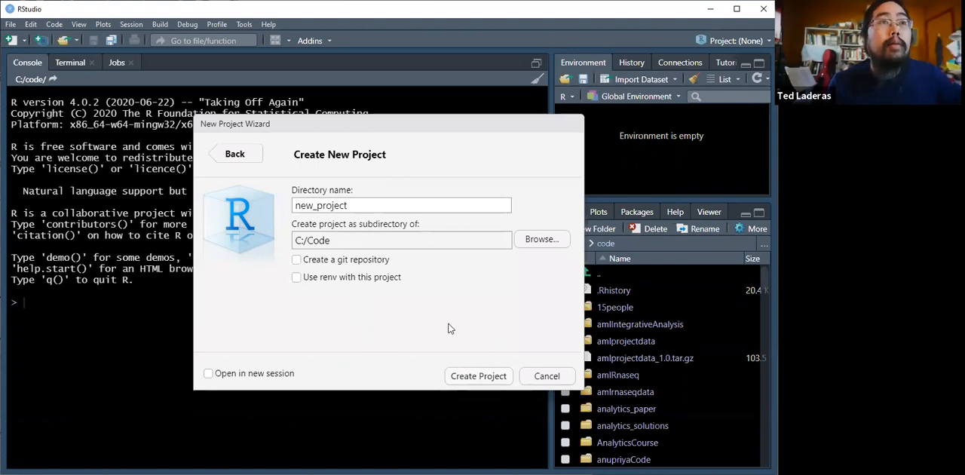
pyautogui.click(478, 377)
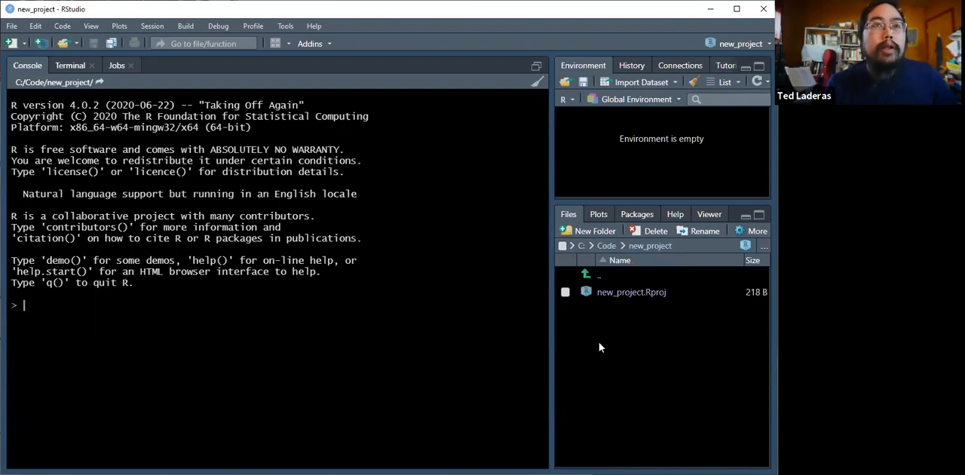
# Create a folder named data inside the new_project directory
pyautogui.click(592, 230)
pyautogui.write('data')
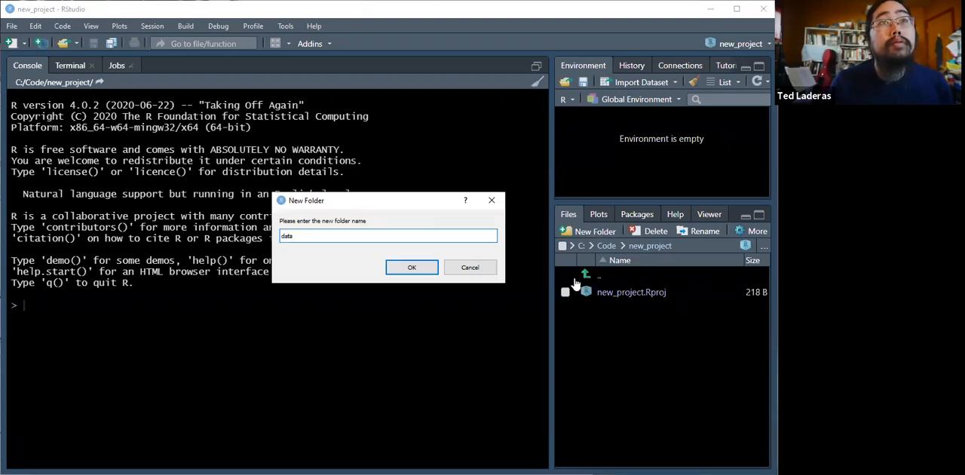
pyautogui.press('Return')
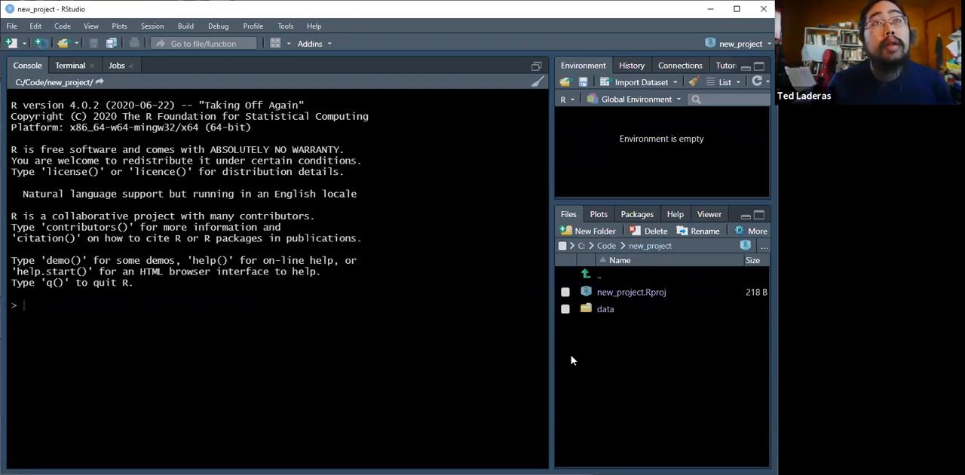
pyautogui.click(11, 26)
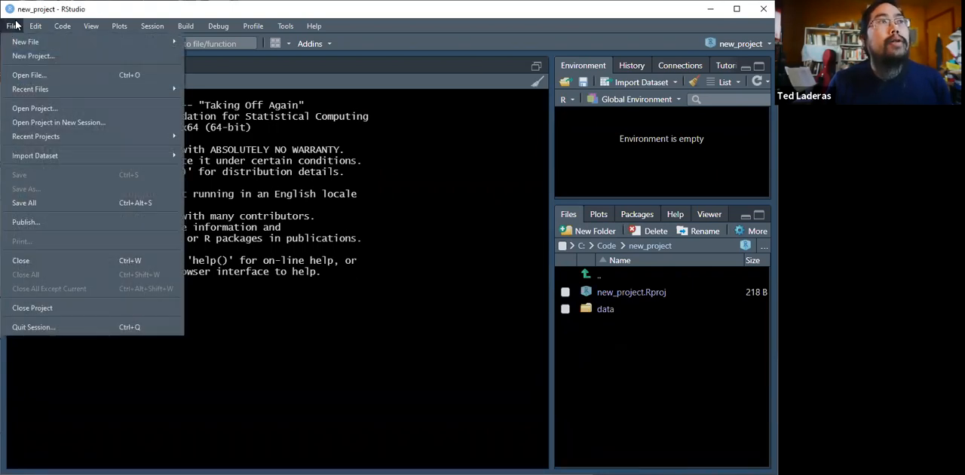
pyautogui.moveTo(31, 42)
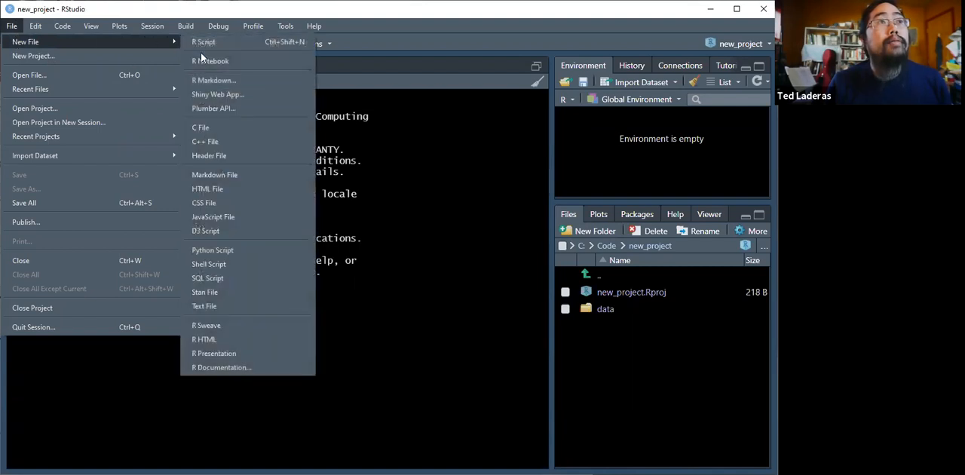
pyautogui.click(215, 93)
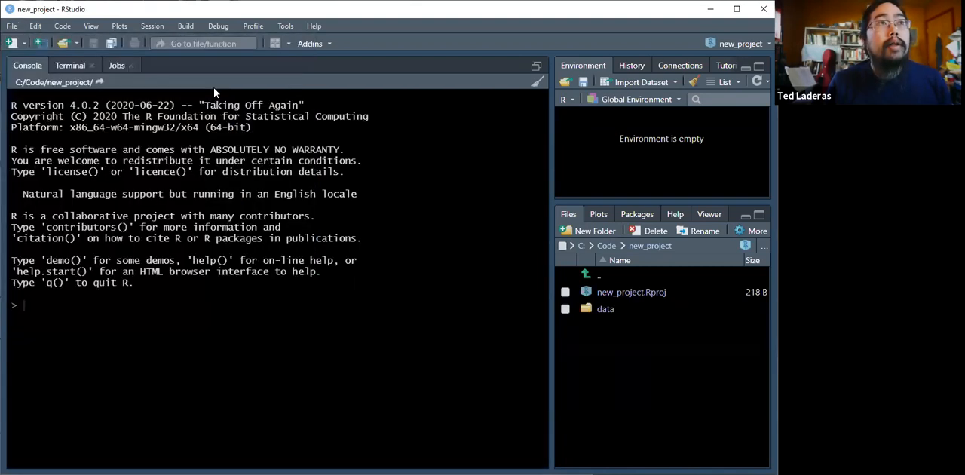
pyautogui.click(573, 318)
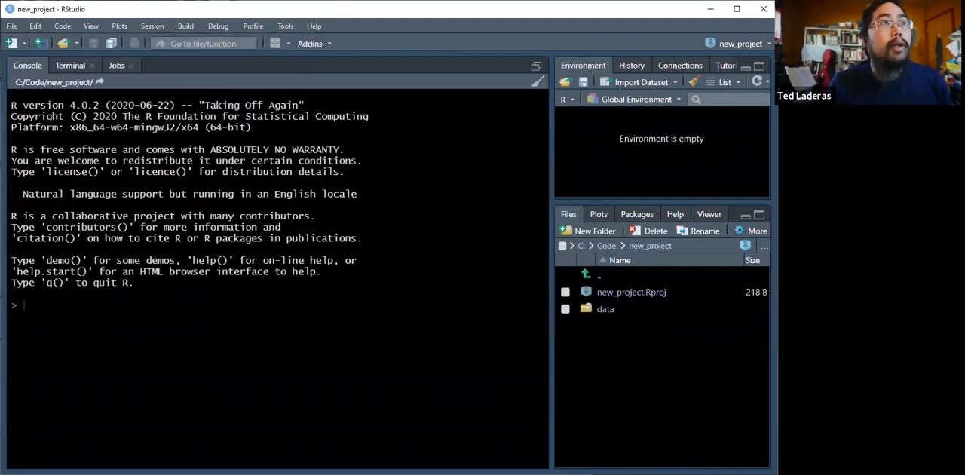
pyautogui.click(15, 29)
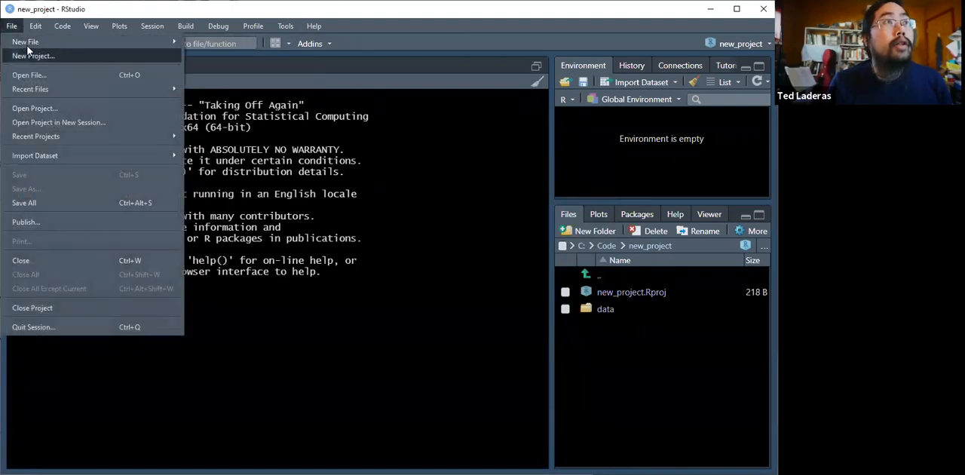
pyautogui.click(32, 56)
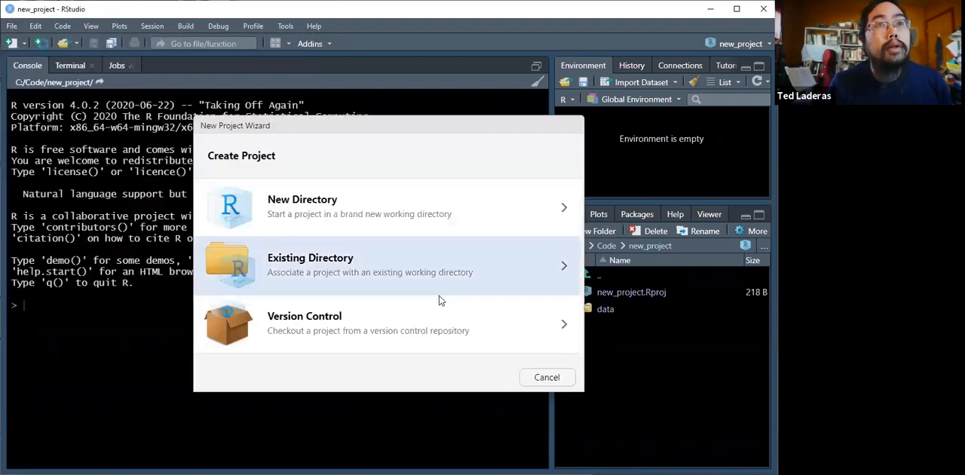
pyautogui.click(545, 382)
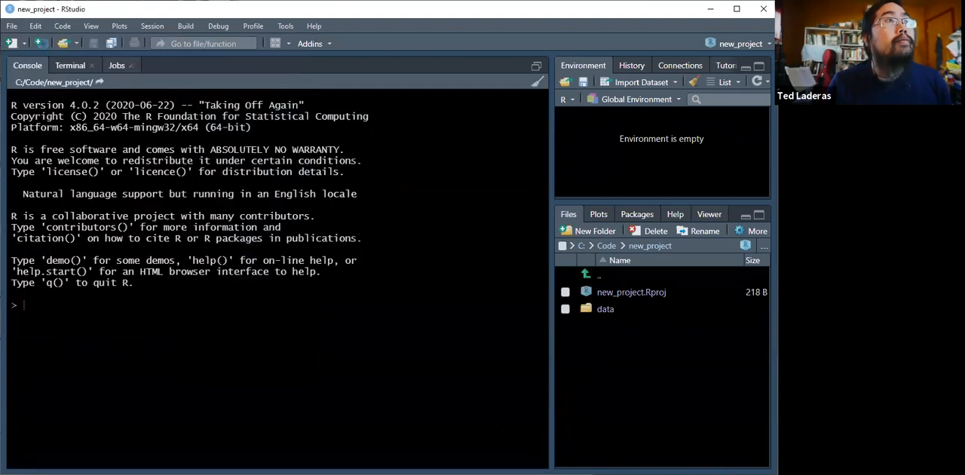
# Create a new R Markdown document titled "New Project" with HTML as the default output format
pyautogui.click(11, 27)
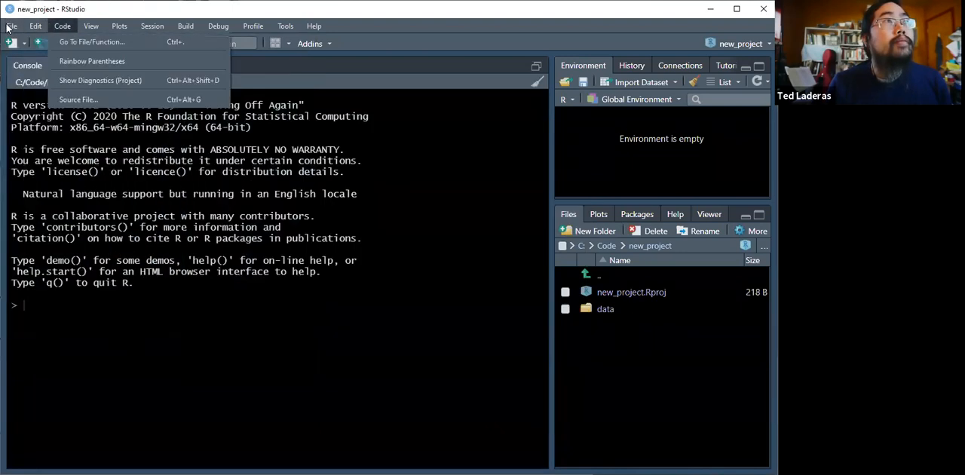
pyautogui.moveTo(11, 26)
pyautogui.moveTo(96, 39)
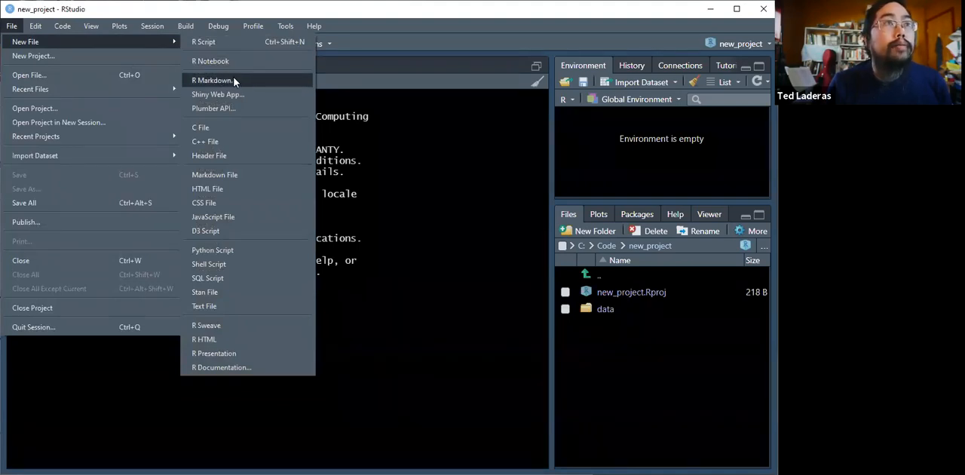
pyautogui.click(234, 81)
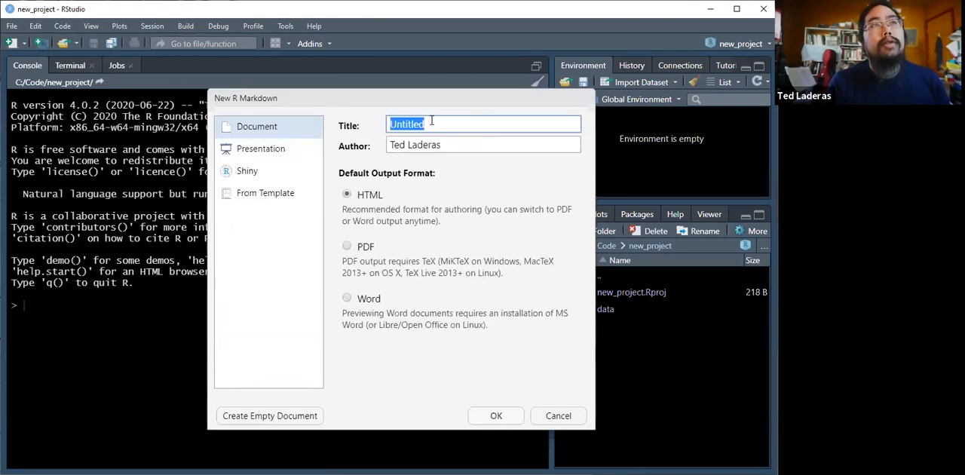
pyautogui.press('BackSpace')
pyautogui.write('New')
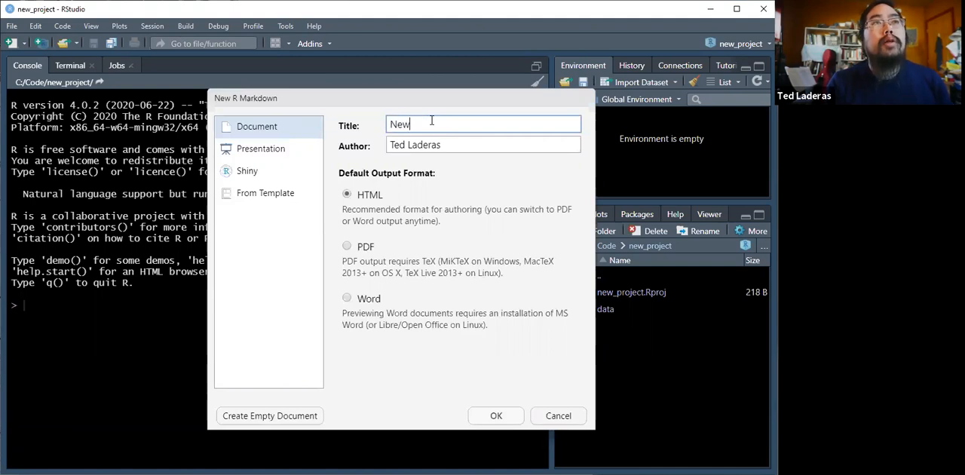
pyautogui.write(' Project')
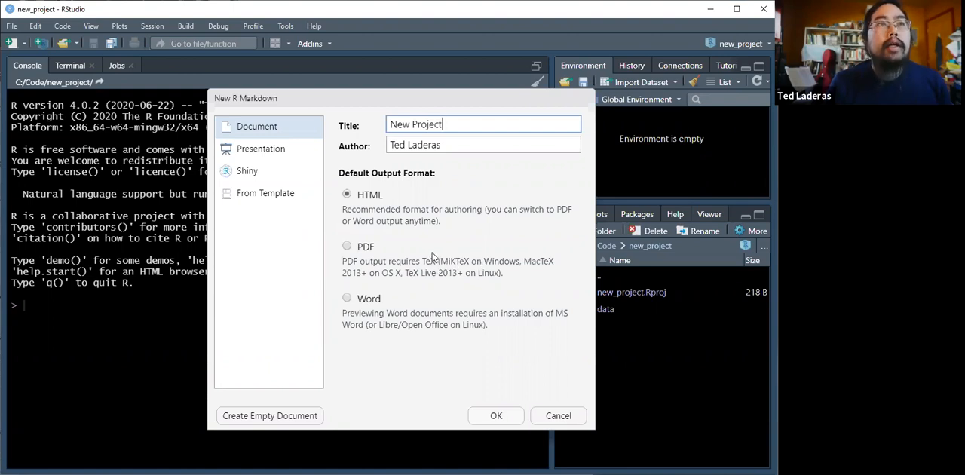
pyautogui.click(498, 416)
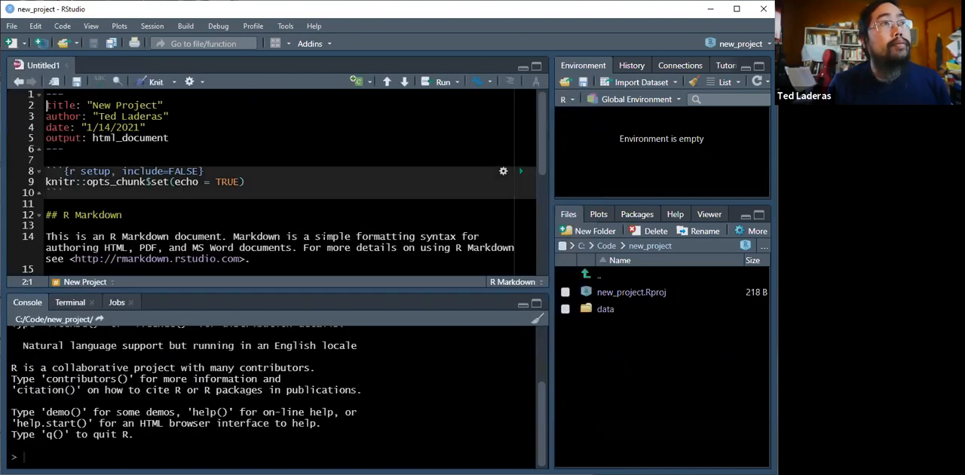
# Save the untitled R Markdown document in the new_project folder as new_project_document
pyautogui.click(11, 26)
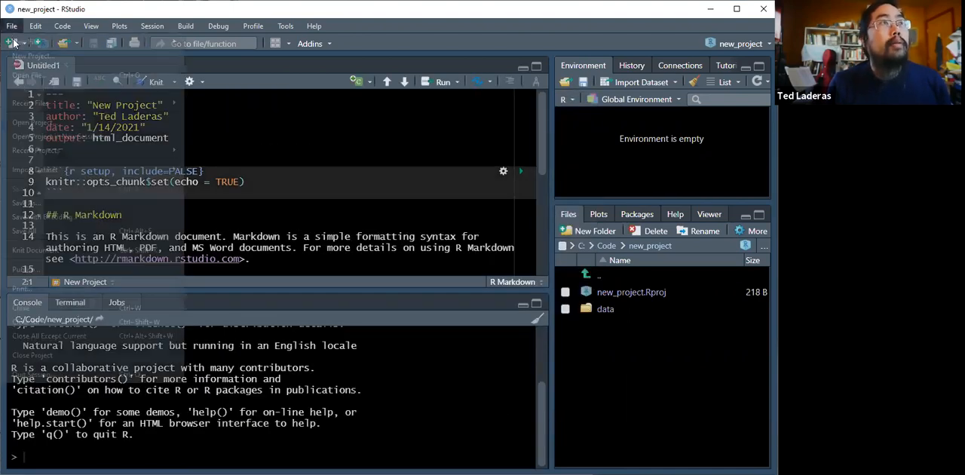
pyautogui.click(53, 201)
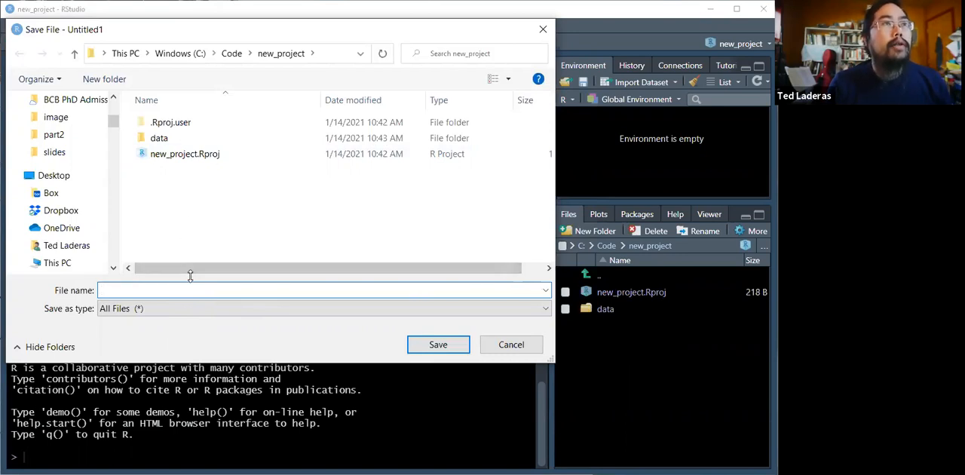
pyautogui.write('new_po')
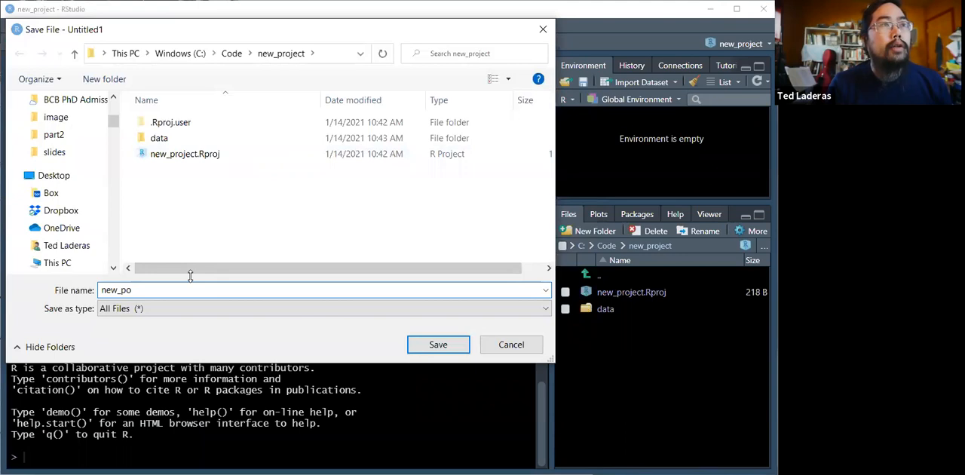
pyautogui.press('BackSpace')
pyautogui.write('roject_document')
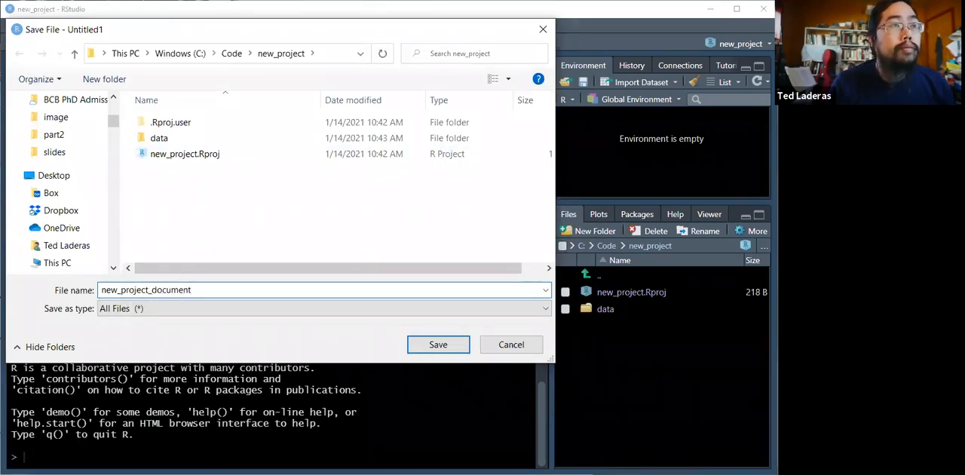
pyautogui.press('Return')
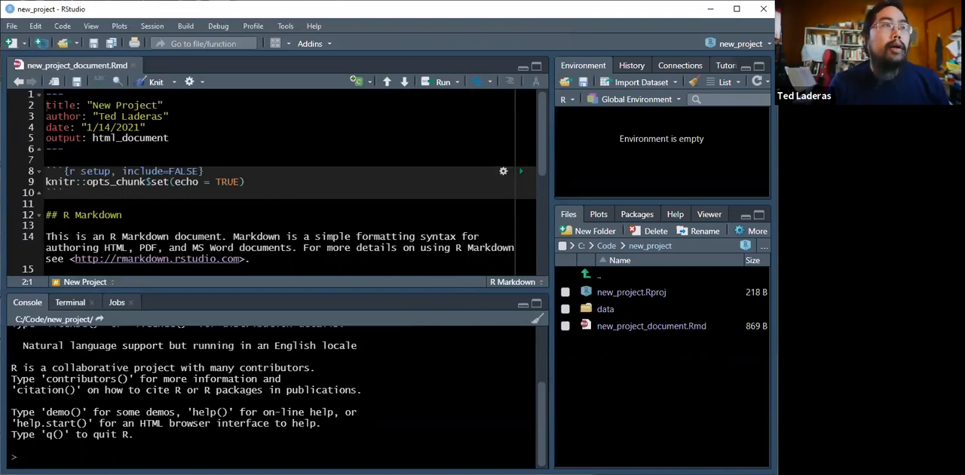
# Query the current working directory by running getwd() in the console
pyautogui.write('s')
pyautogui.press('BackSpace')
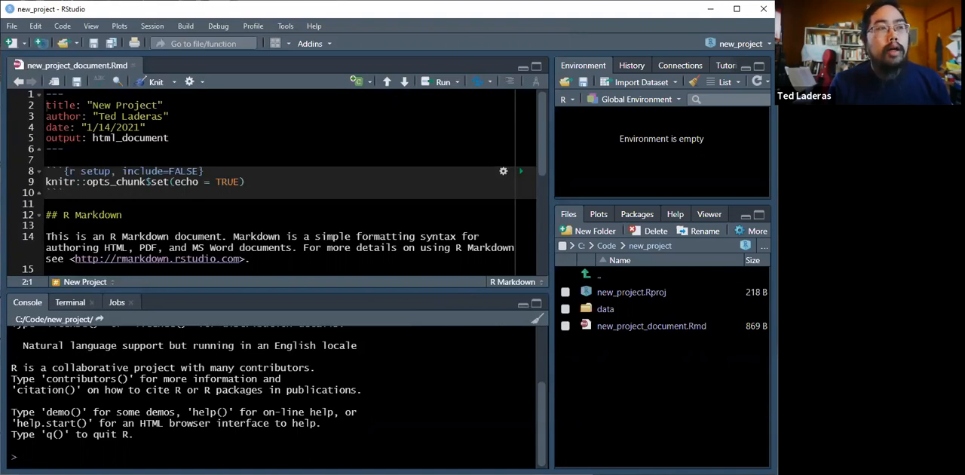
pyautogui.write('getw')
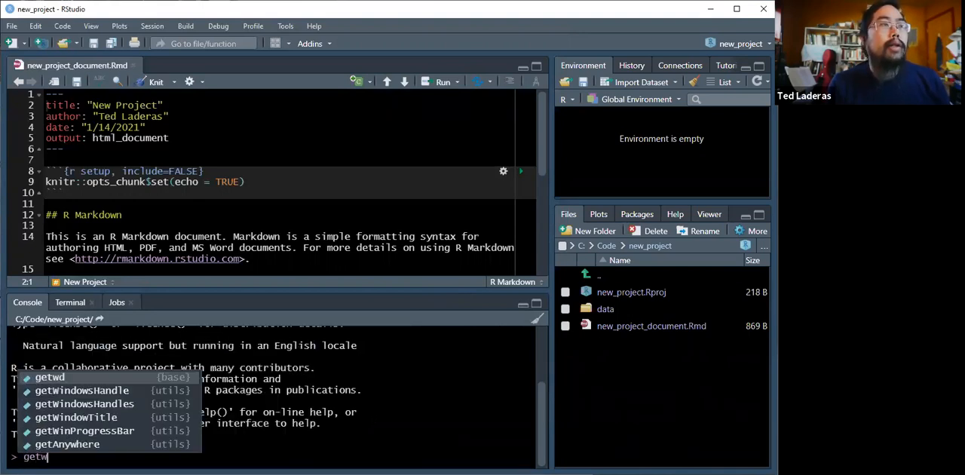
pyautogui.press('Tab')
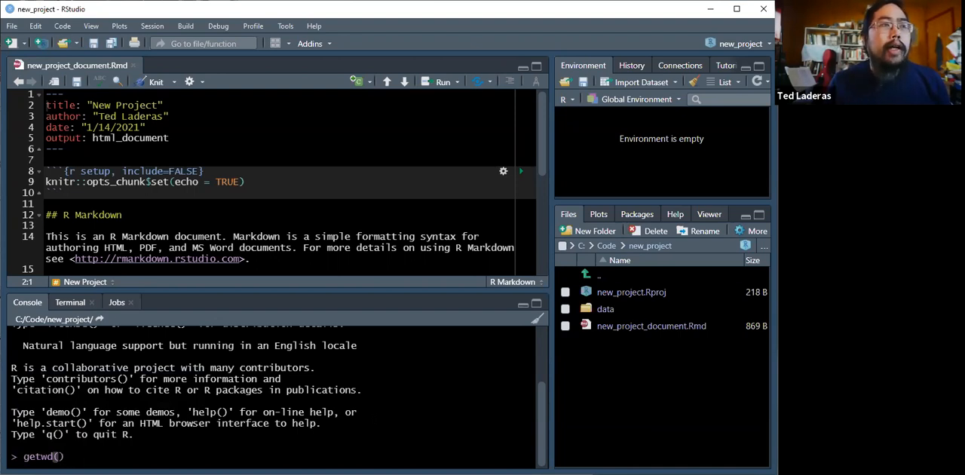
pyautogui.press('Return')
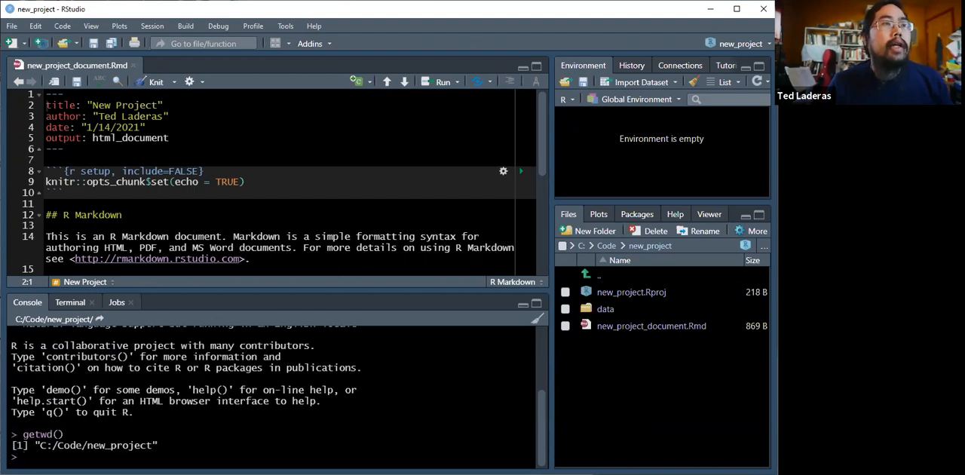